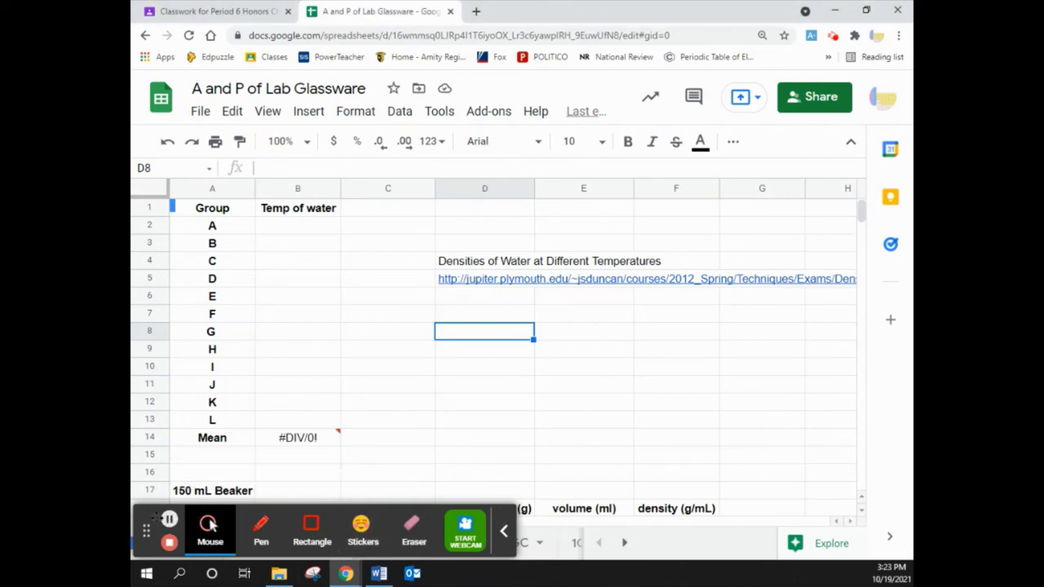
Enter 24.1 as group A's water temperature.
left_click_drag(210, 525, 384, 88)
left_click(279, 231)
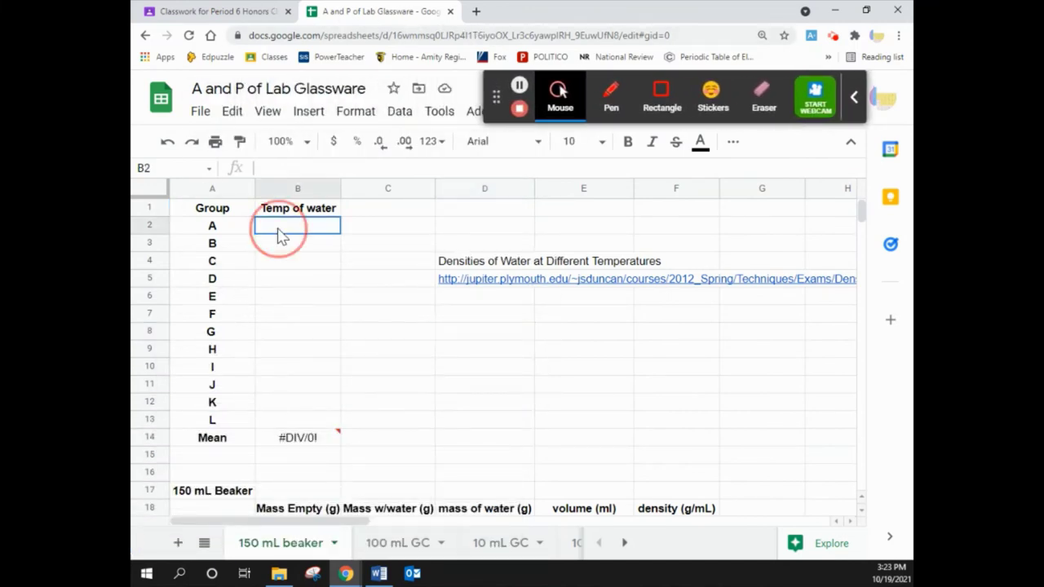
type("24.1")
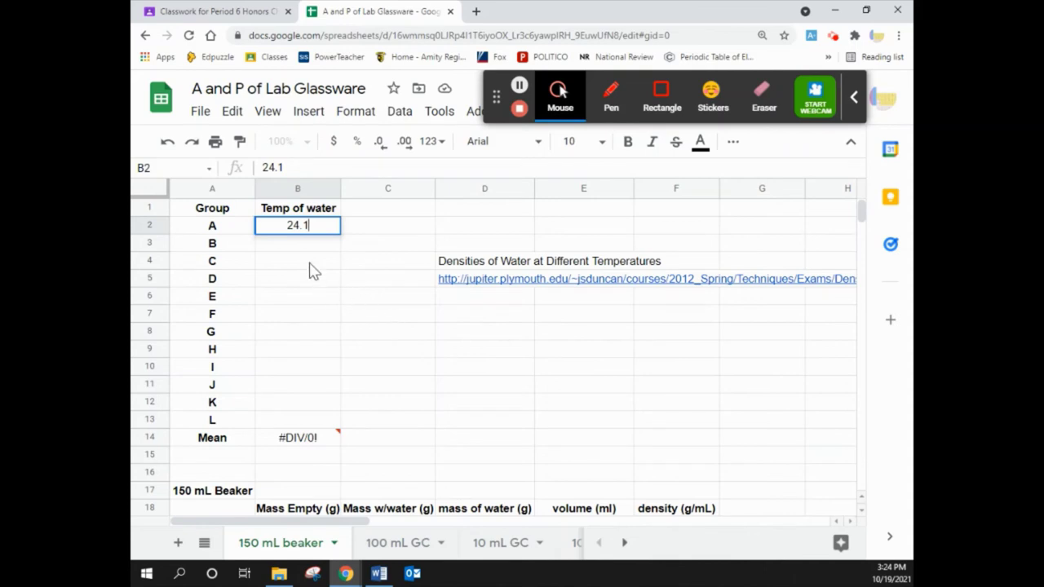
key("Return")
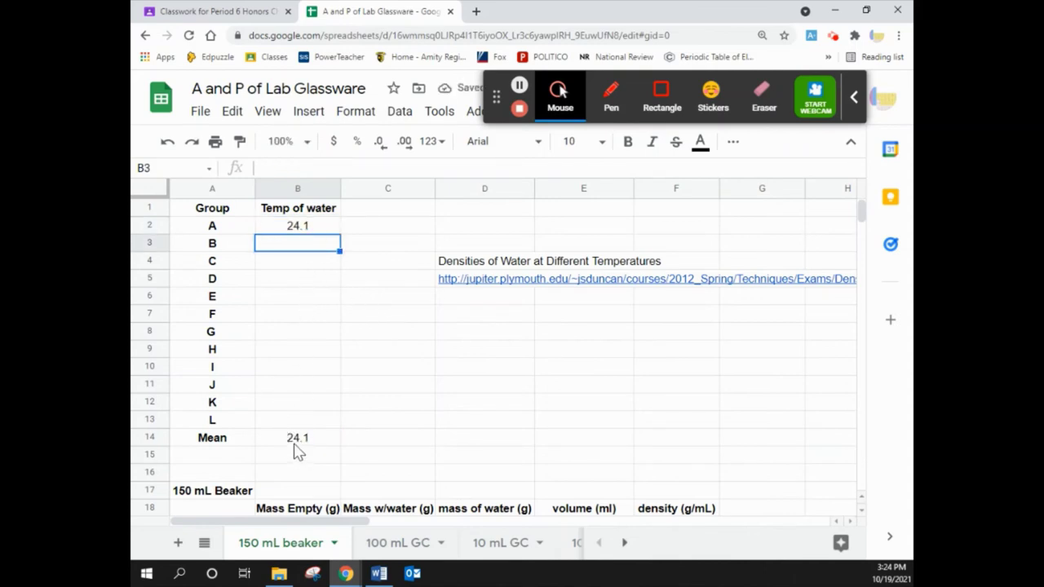
Open the linked table of water densities at different temperatures and look up the density at 24.1 °C.
mouse_move(481, 287)
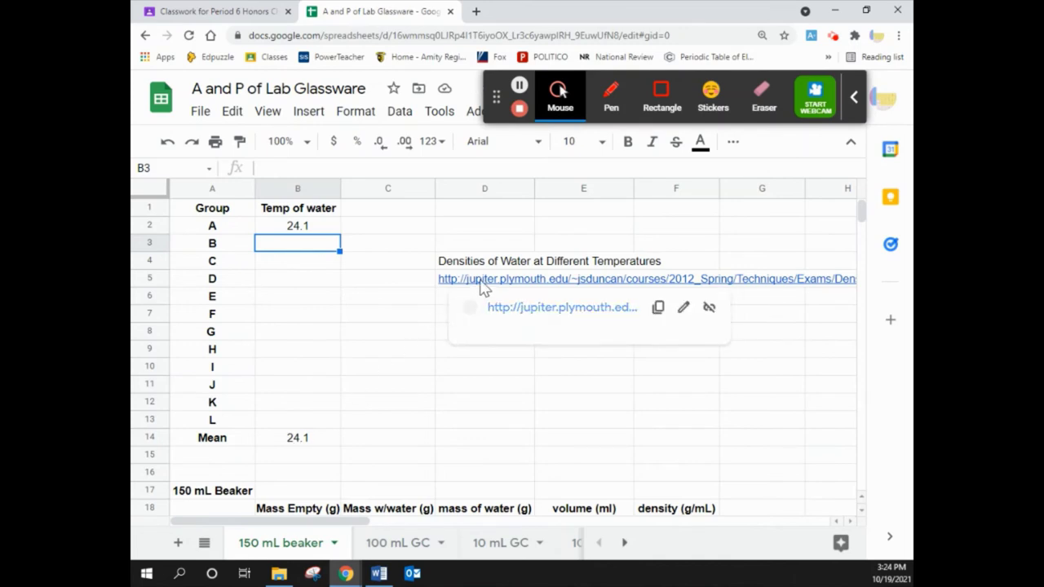
left_click(494, 307)
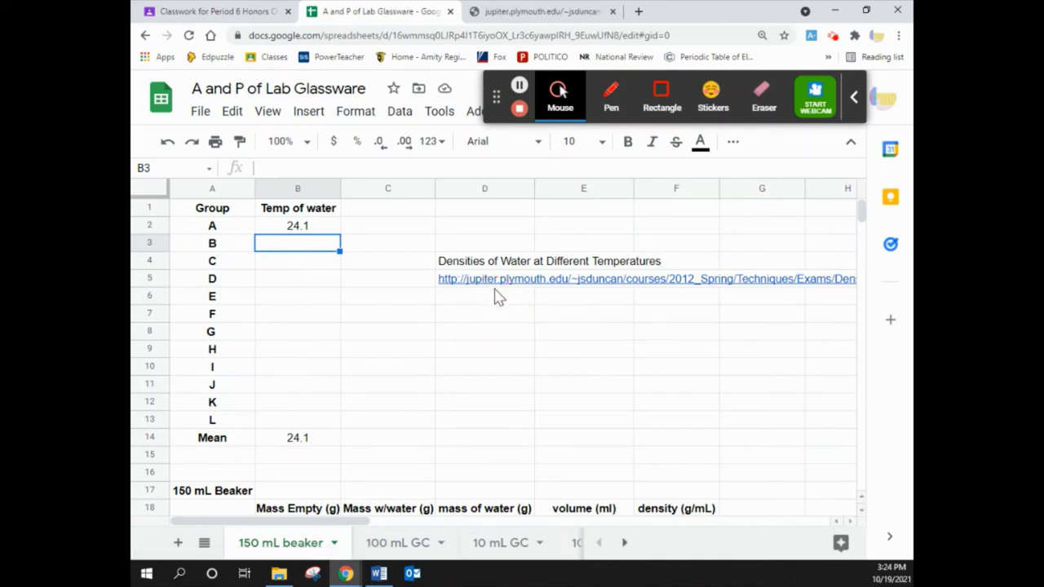
left_click(534, 17)
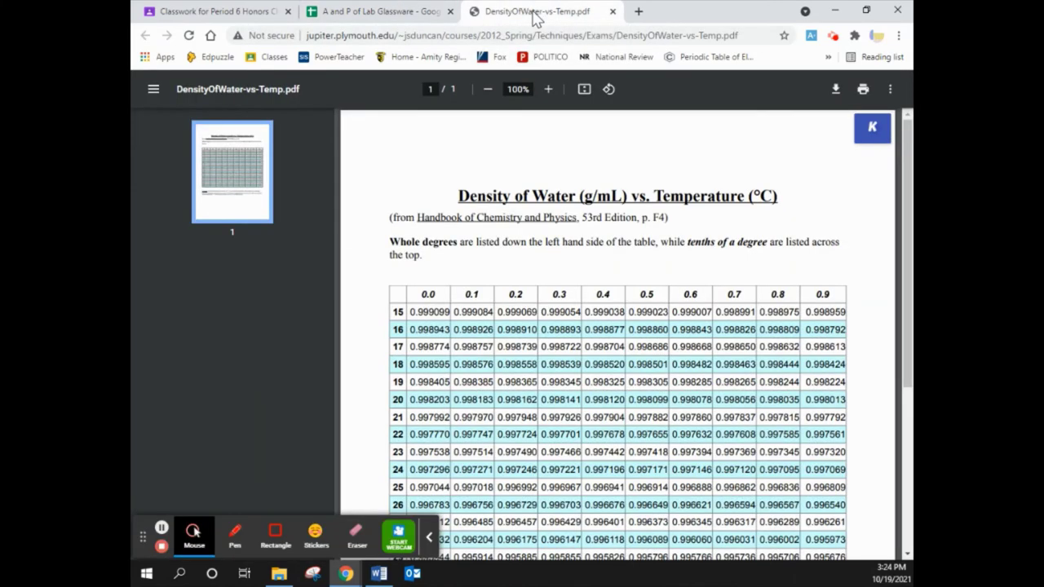
scroll(523, 290, "down", 1)
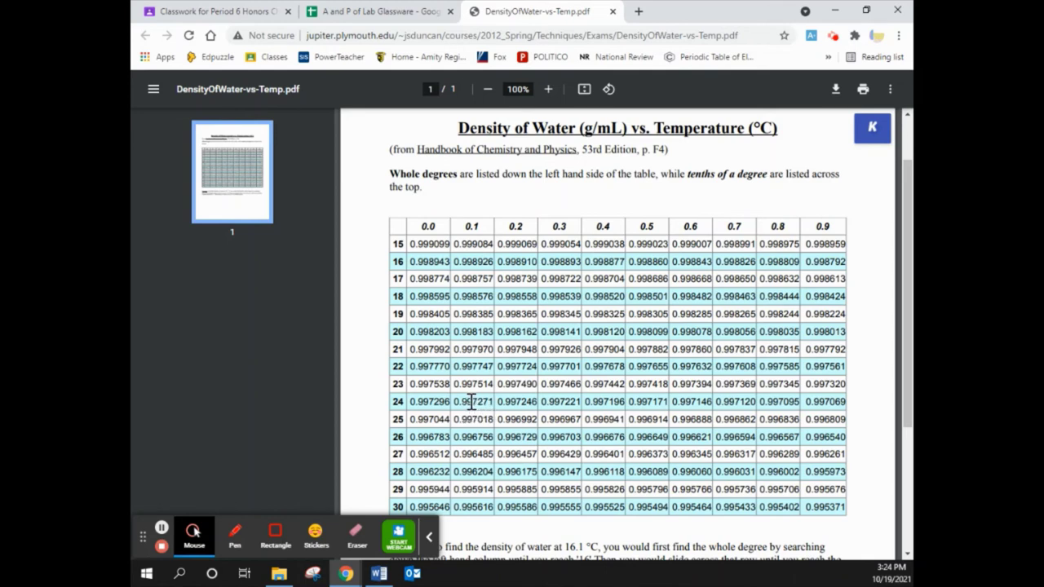
Return to the lab glassware spreadsheet and clear group A's water temperature.
left_click(400, 13)
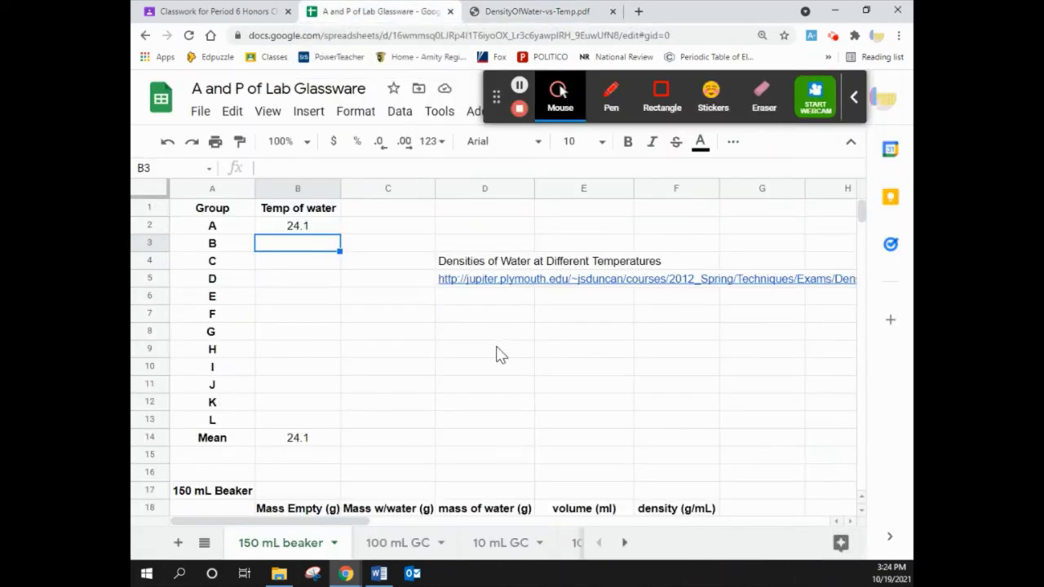
left_click(318, 232)
key("Delete")
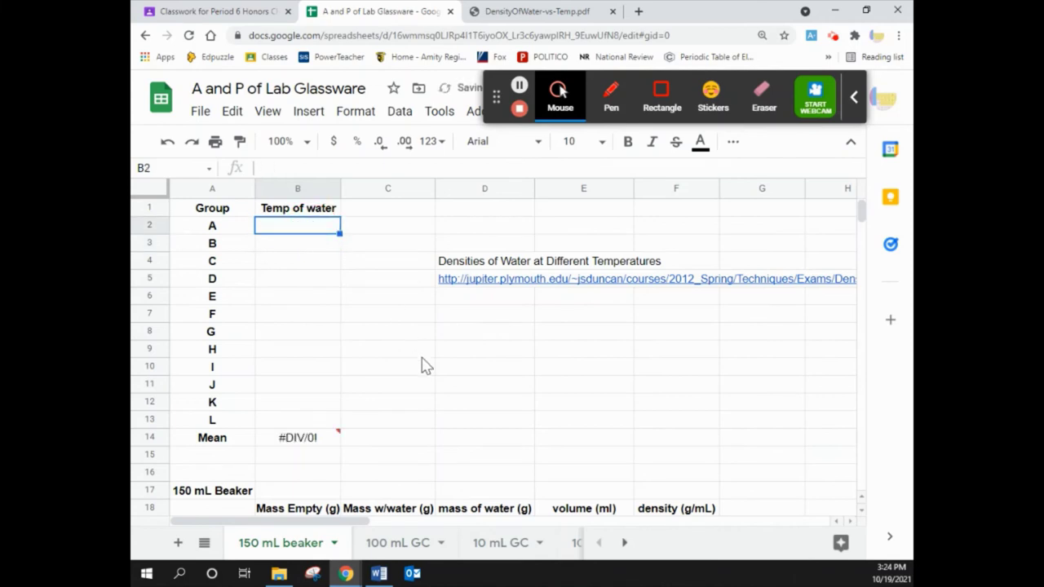
Examine the 150 mL Beaker table and its empty-mass and mass-with-water cells for group A's trials.
scroll(424, 366, "down", 2)
scroll(291, 302, "up", 2)
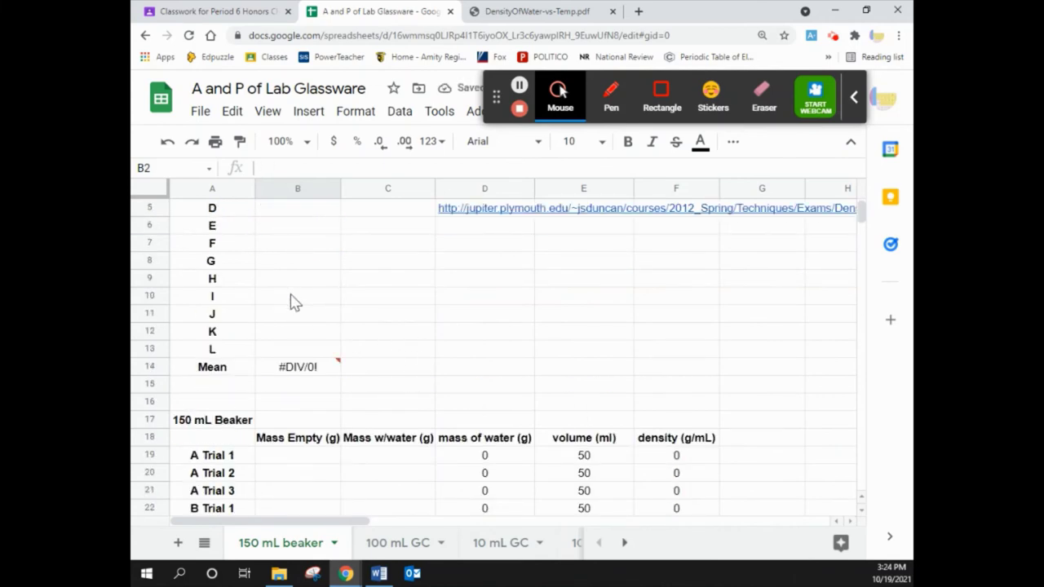
scroll(291, 303, "down", 5)
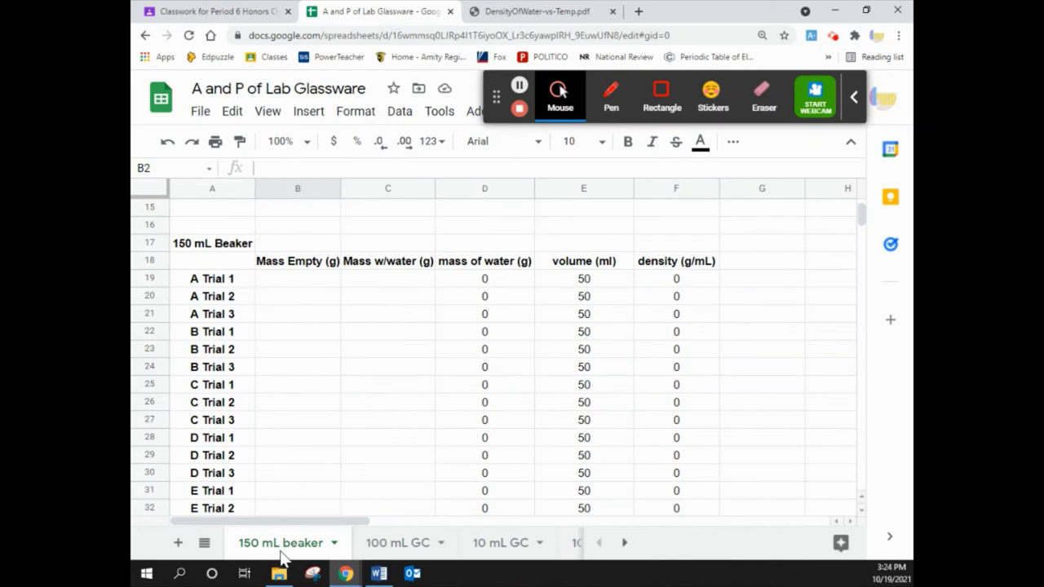
left_click(273, 281)
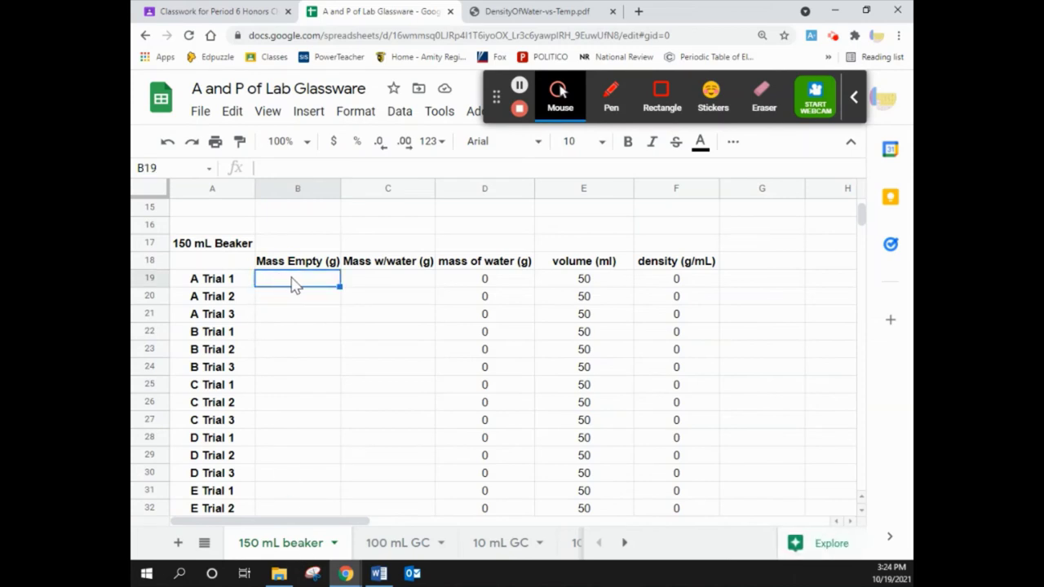
left_click(299, 299)
left_click(304, 316)
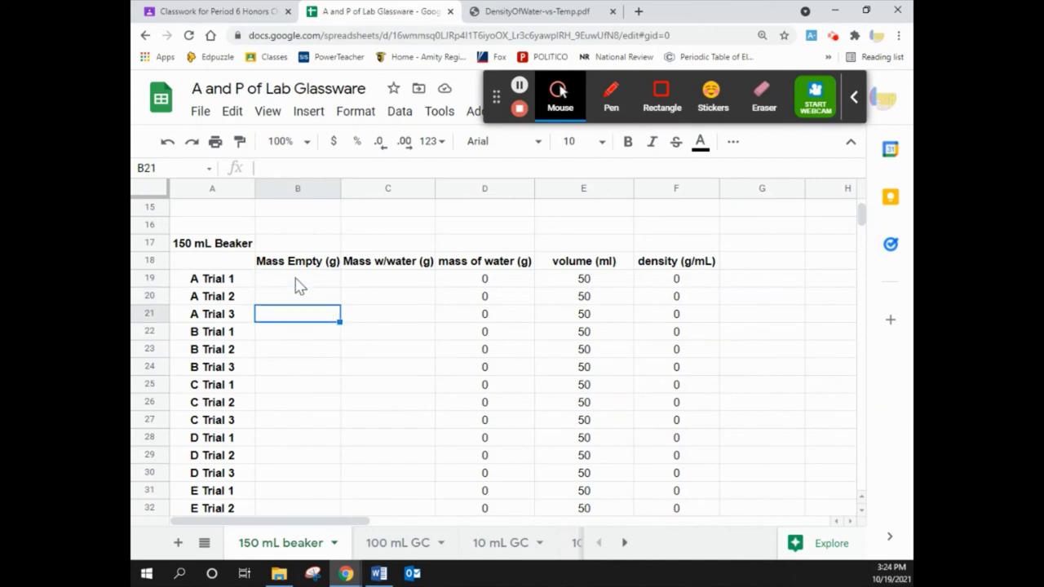
left_click(367, 287)
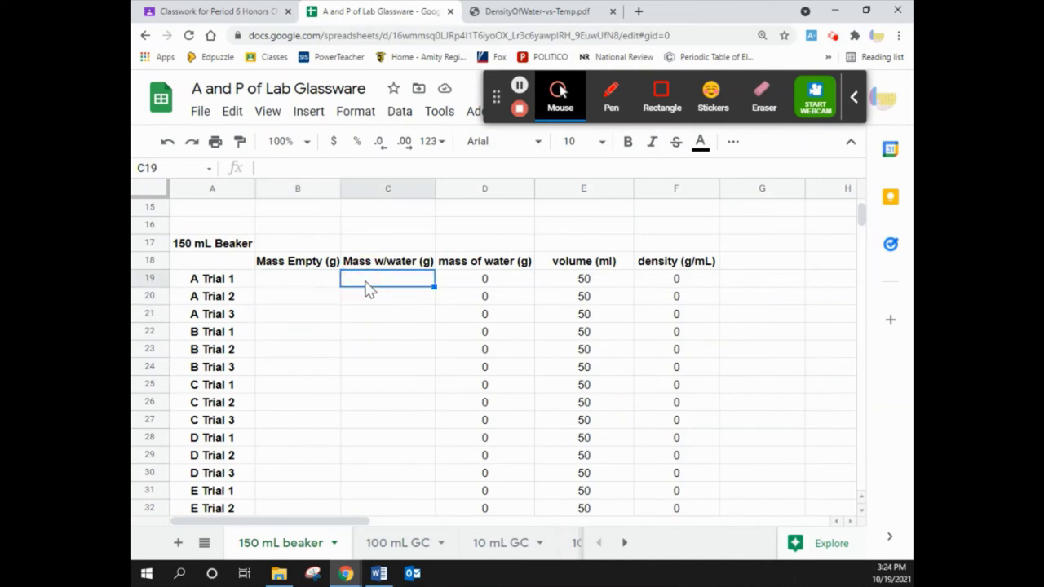
For A Trial 1 of the 150 mL beaker, enter an empty mass of 67.21 g and a mass with water of 115.41 g.
left_click(304, 283)
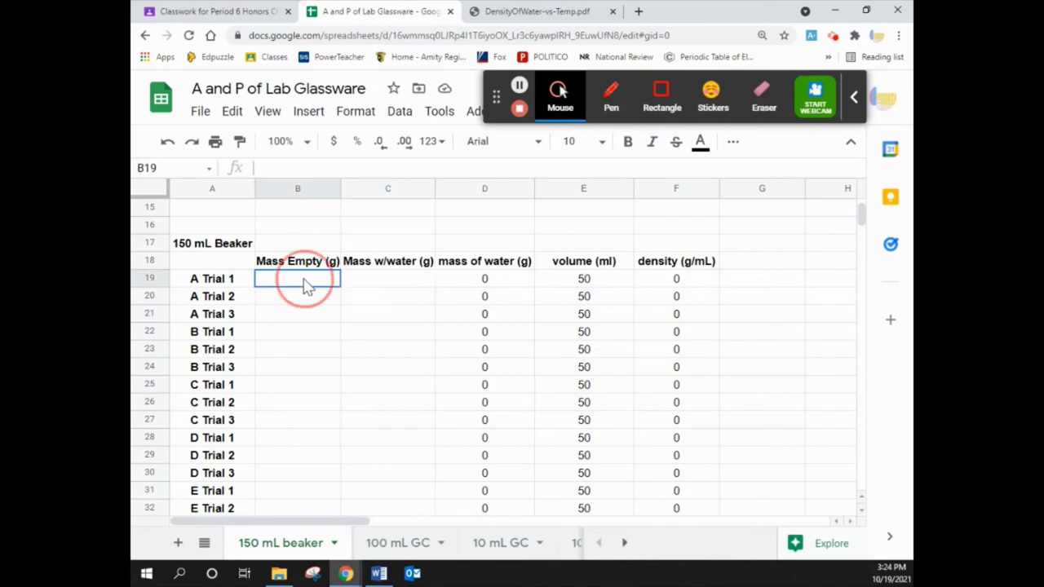
type("67.")
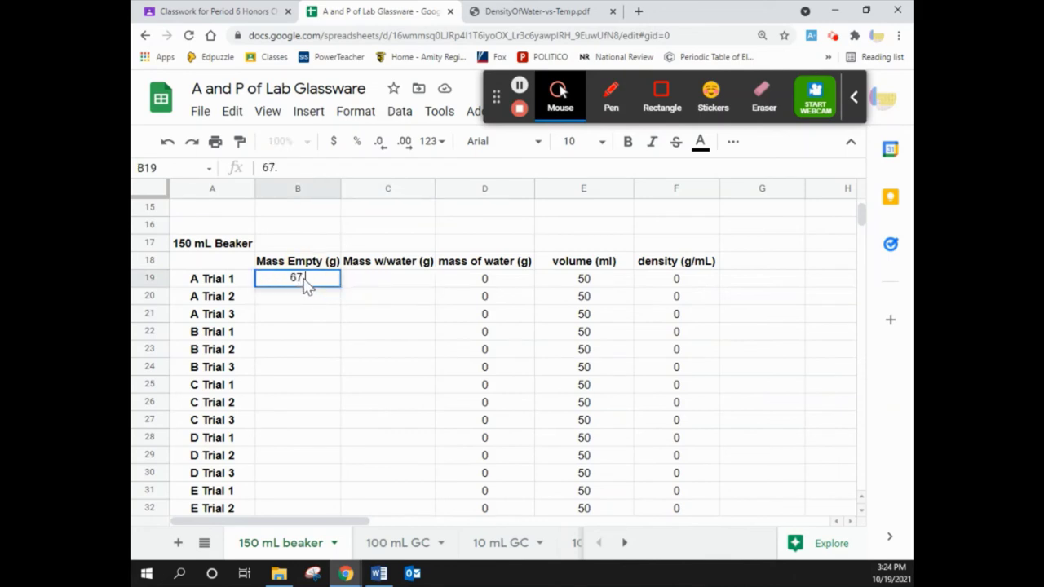
type("21")
left_click(360, 282)
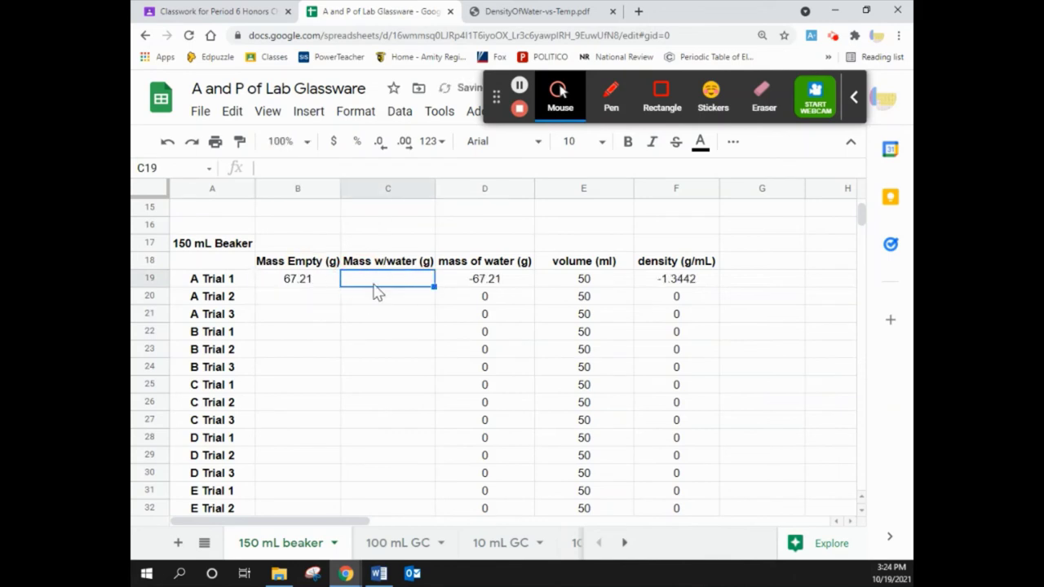
type("11")
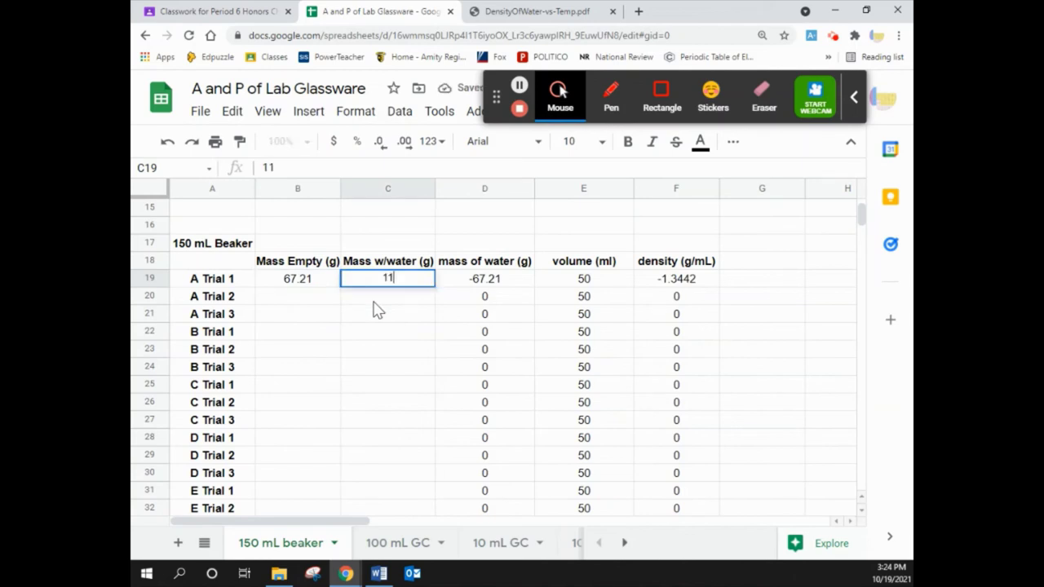
type("5.41")
key("Return")
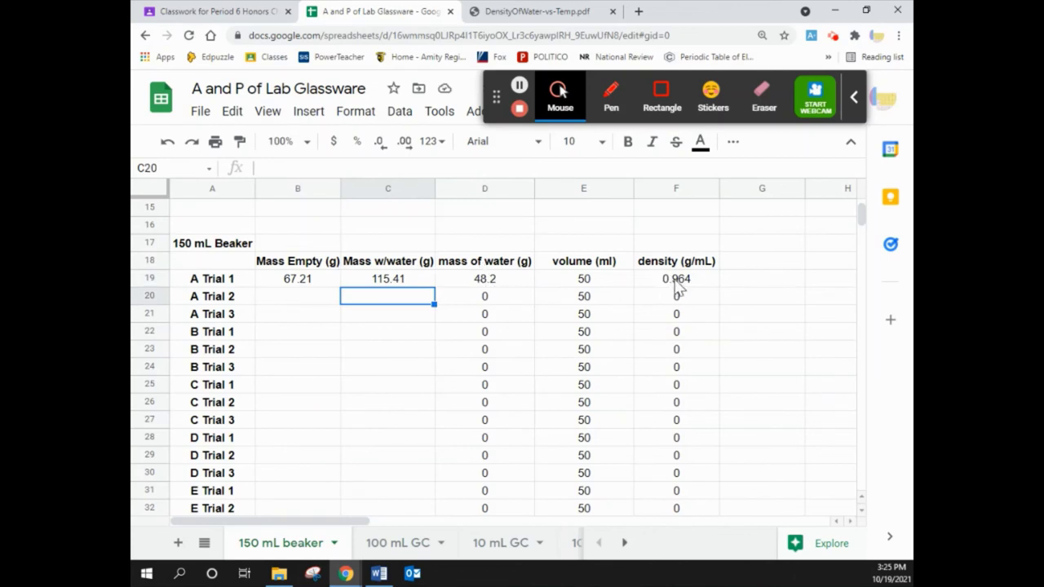
Check the mean and standard deviation of the density below the 150 mL Beaker trials.
scroll(685, 292, "down", 5)
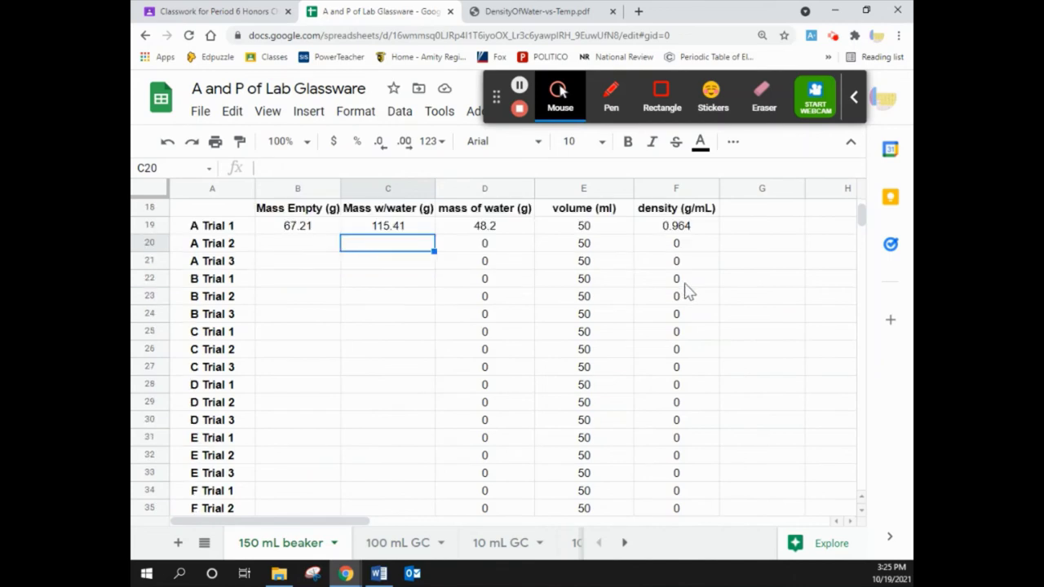
scroll(685, 292, "down", 1)
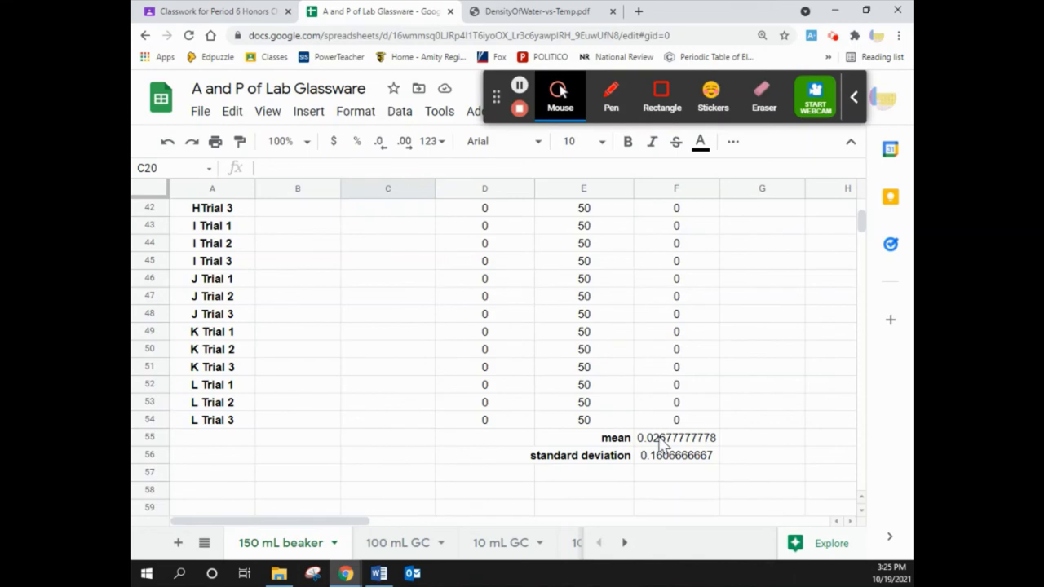
scroll(667, 441, "up", 14)
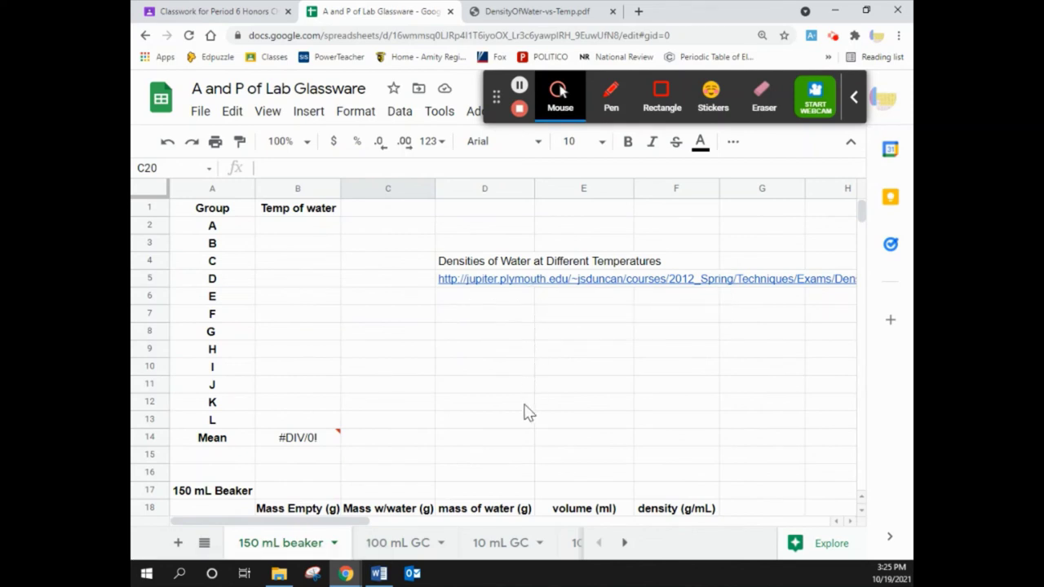
Clear the mass with water and the empty mass of A Trial 1 in the 150 mL Beaker table.
scroll(527, 412, "down", 5)
left_click(399, 285)
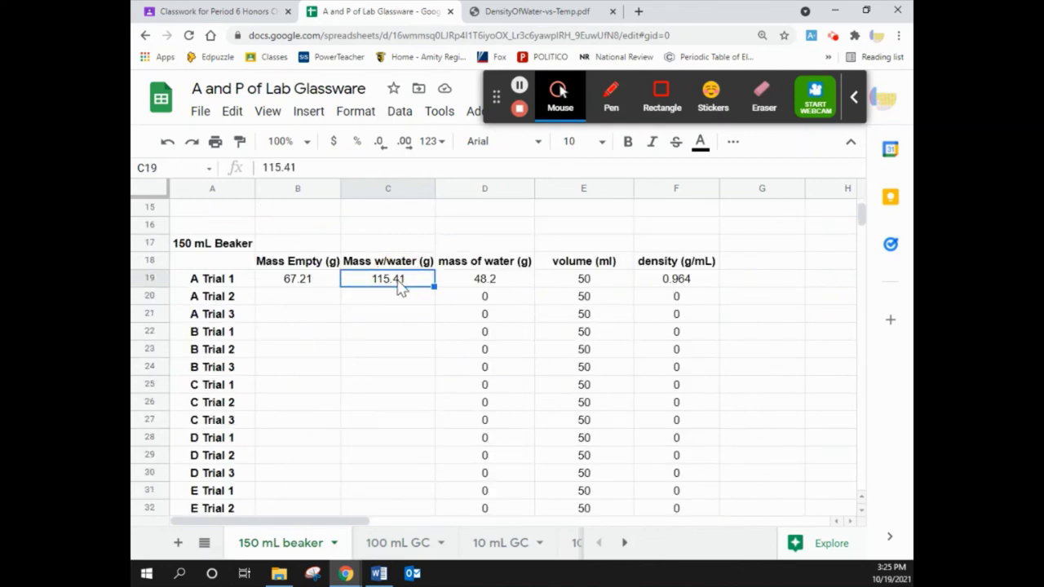
key("Delete")
left_click(296, 282)
key("Delete")
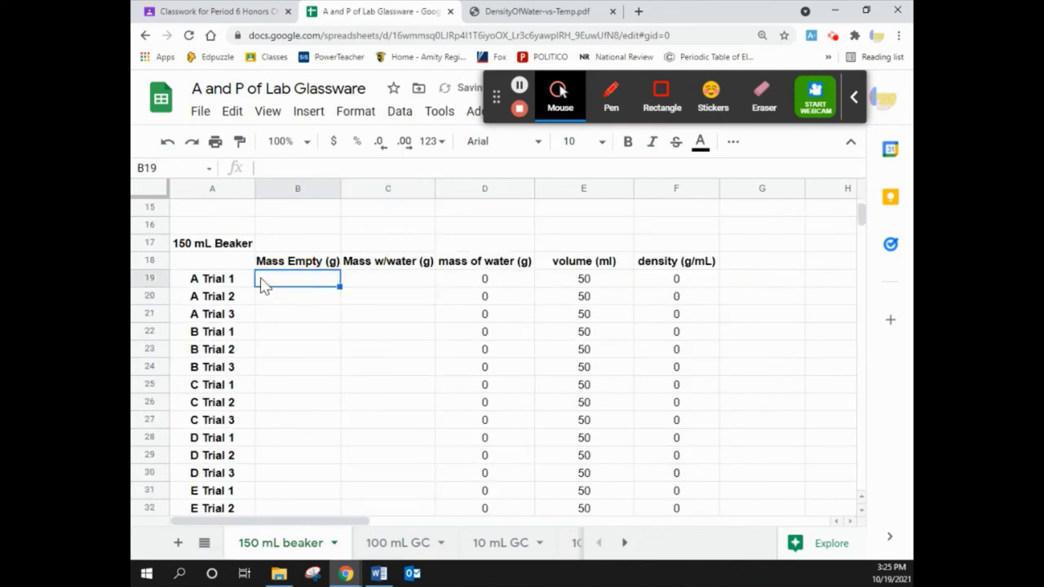
Examine the 100 mL GC sheet, including group A's mass cells and the density mean and standard deviation.
left_click(385, 549)
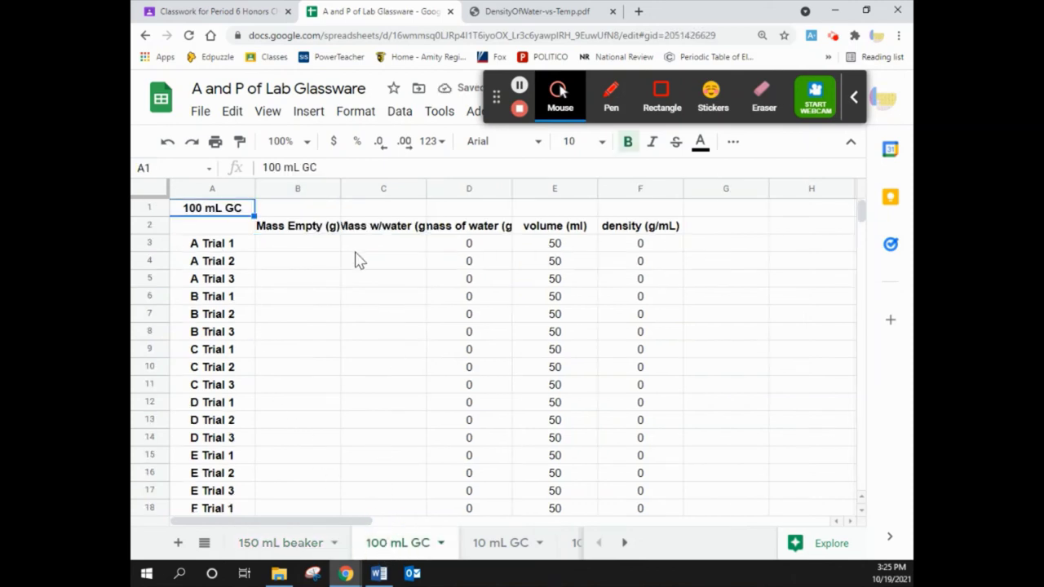
left_click(294, 250)
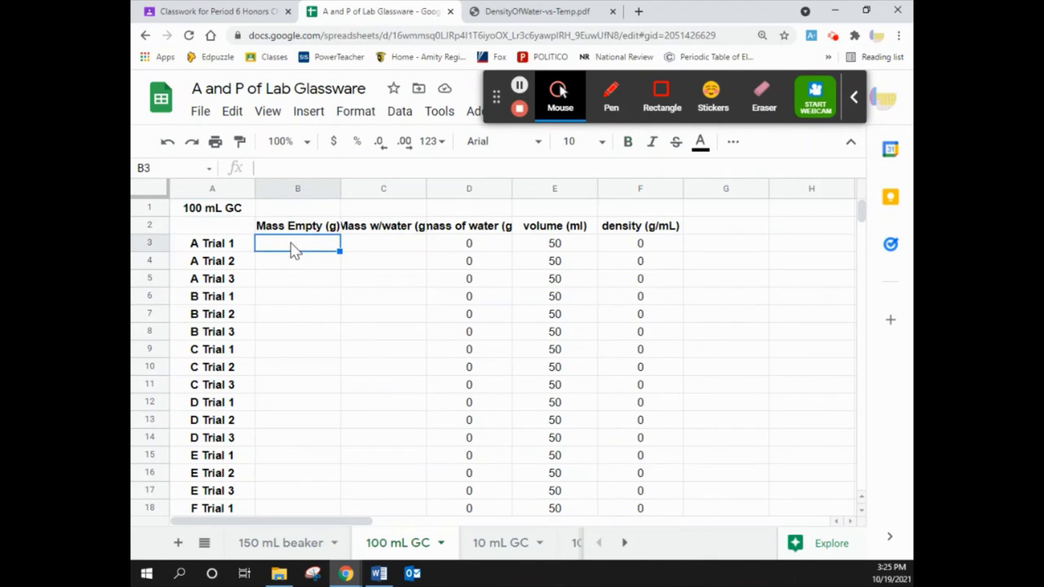
left_click(298, 265)
left_click(306, 284)
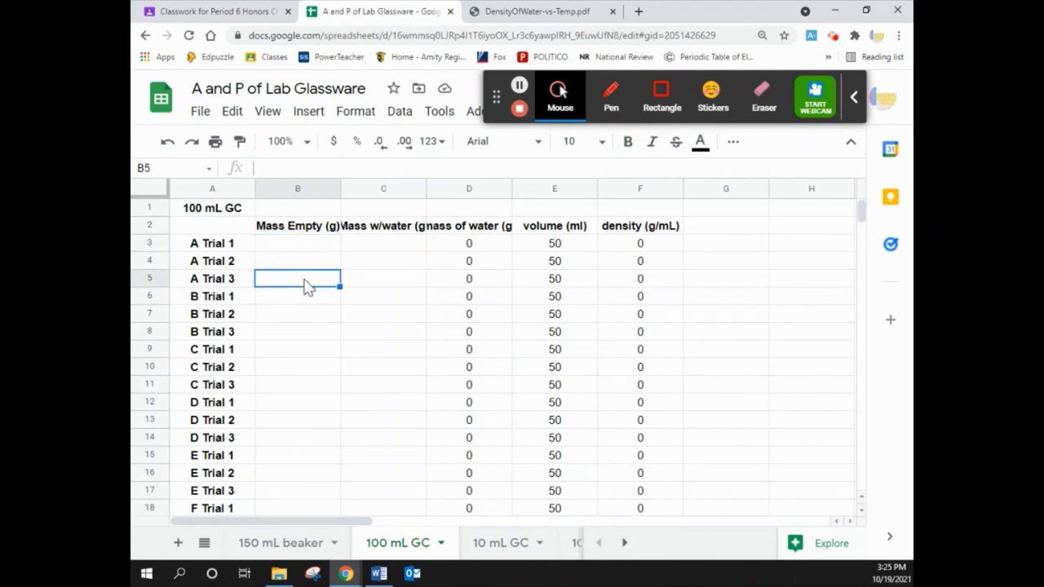
left_click(391, 246)
left_click(393, 263)
left_click(394, 282)
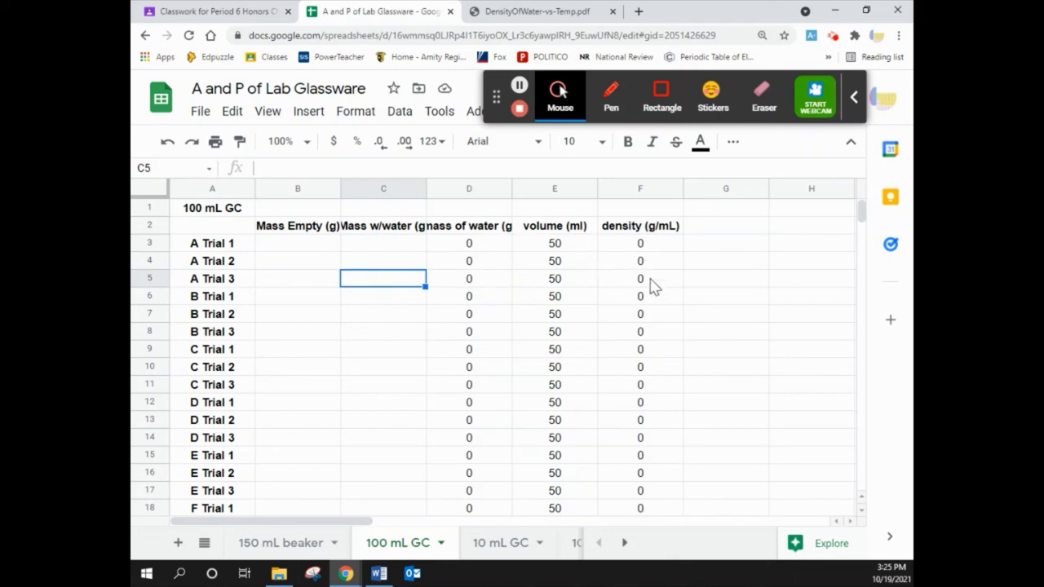
scroll(653, 289, "down", 9)
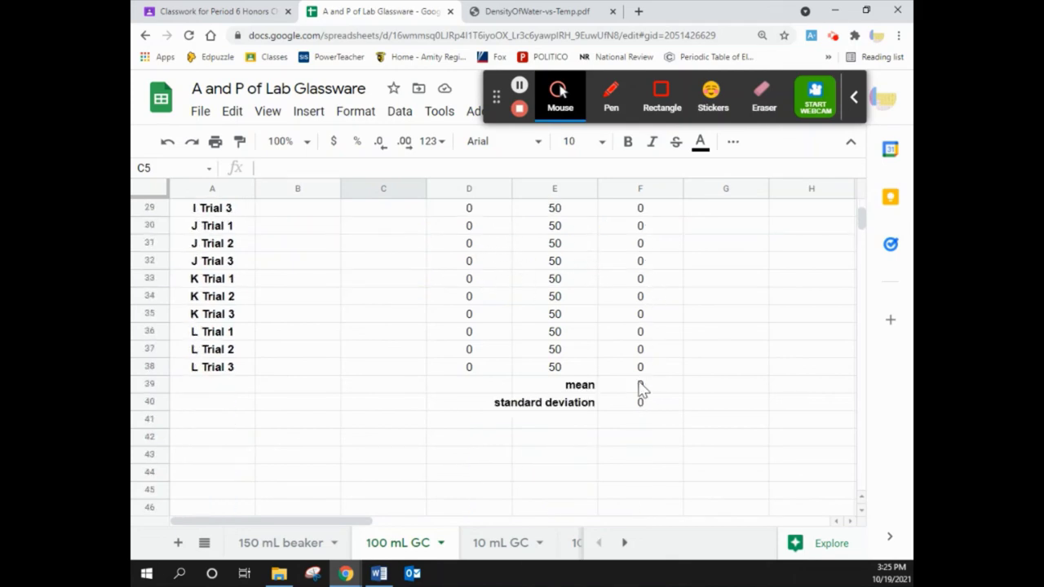
Look over the 10 mL GC and 100 mL VF sheets, selecting A Trial 1's empty-mass cell for the volumetric flask.
left_click(498, 548)
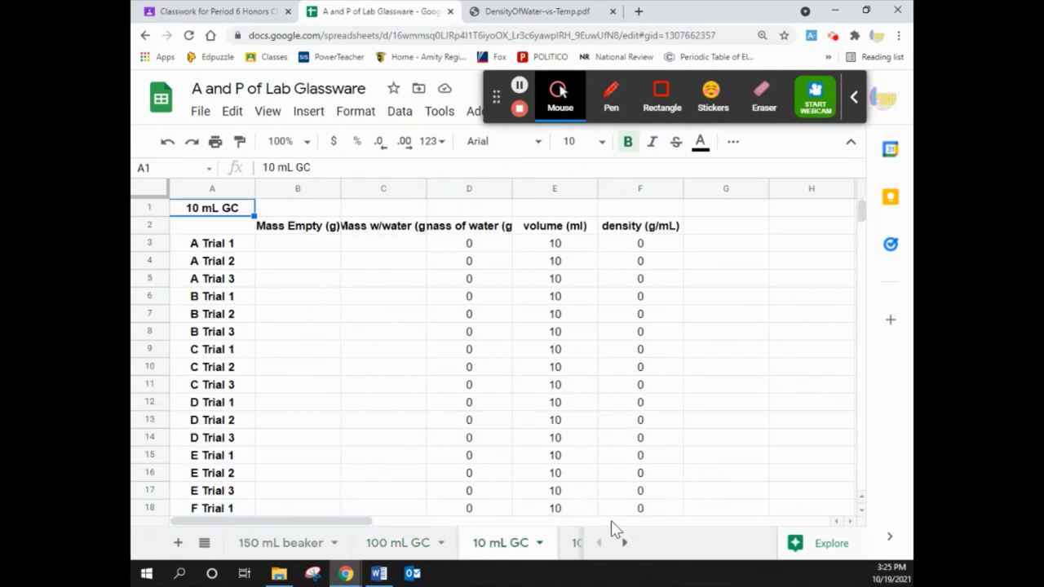
left_click(625, 544)
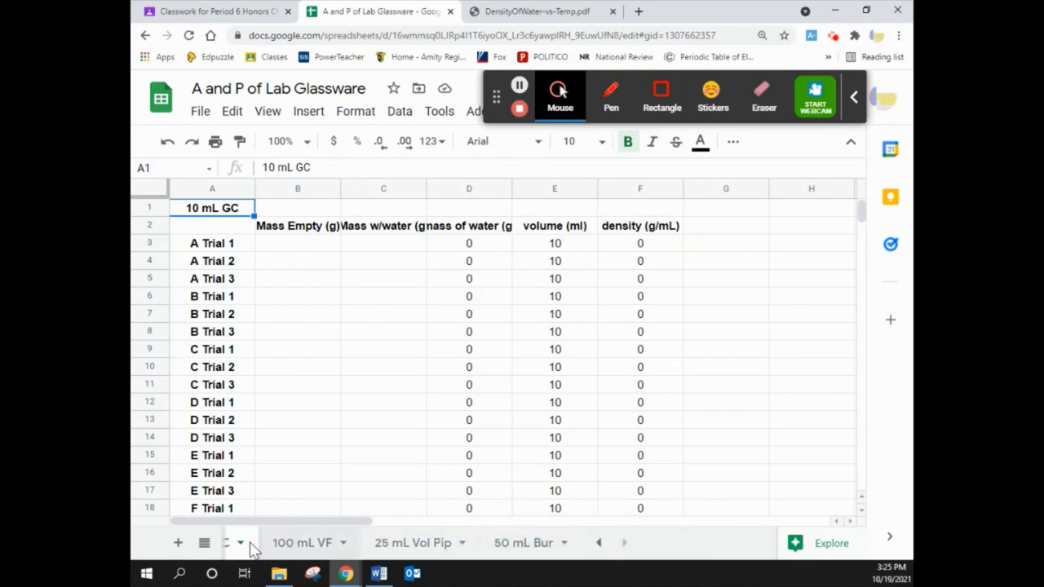
left_click(300, 545)
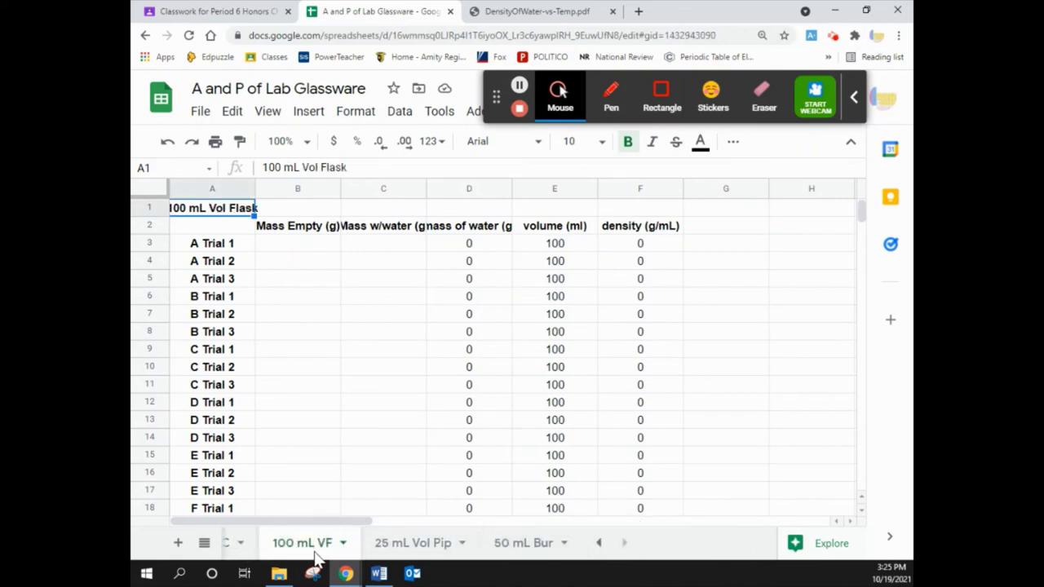
left_click(274, 249)
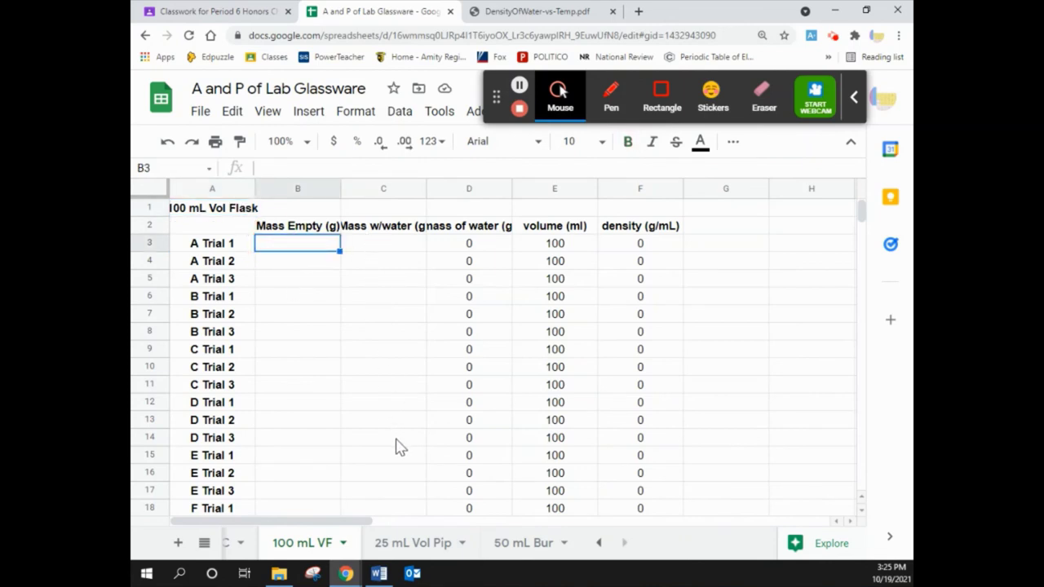
Open the 25 mL Vol Pip sheet and select A Trial 1's empty-mass cell.
left_click(405, 545)
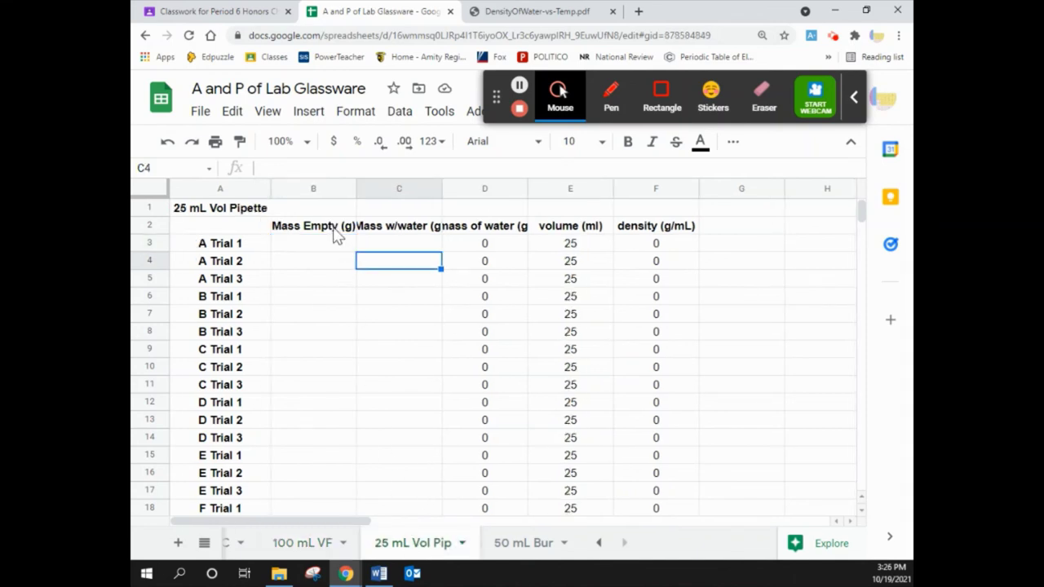
left_click(331, 250)
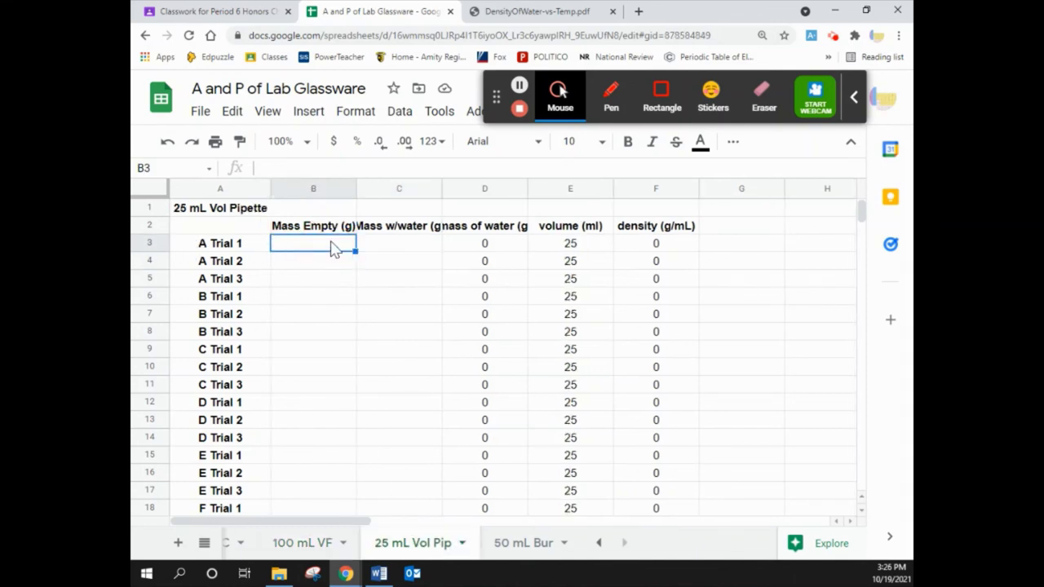
Enter empty masses of 67.41 g for A Trial 1 and 116.42 g for A Trial 2 in the 25 mL pipette table.
type("6")
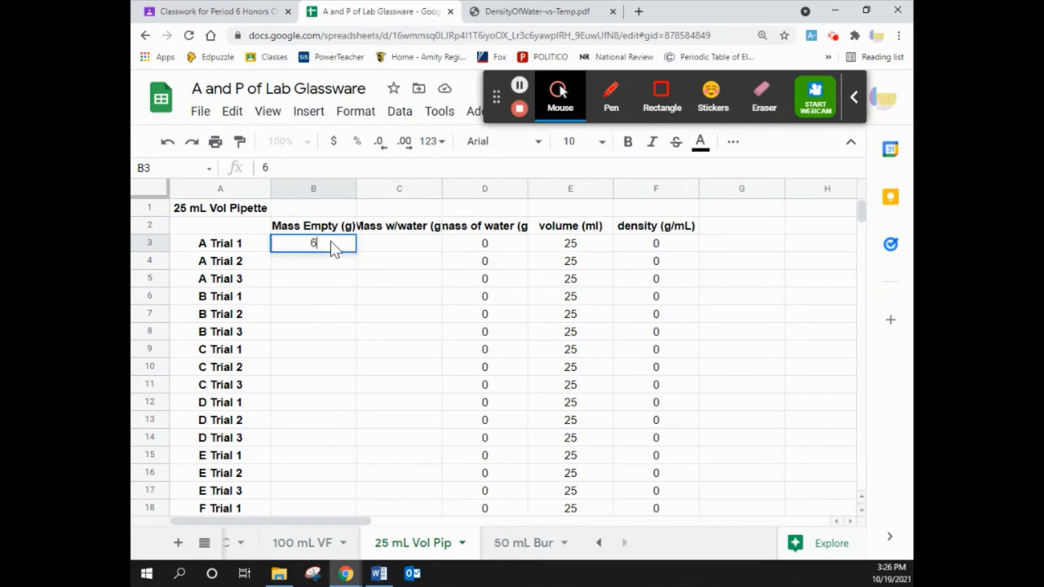
type("7.41")
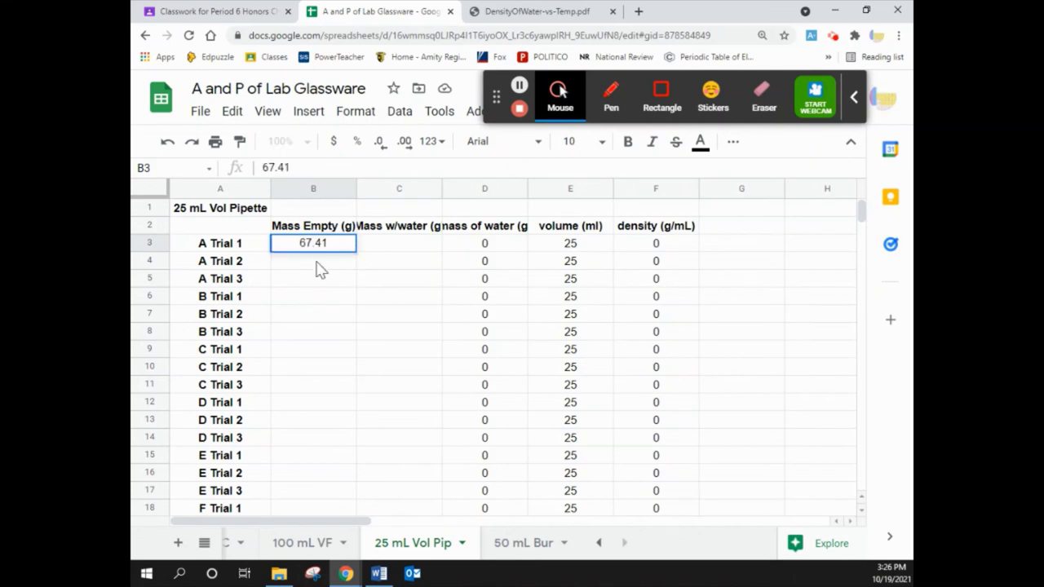
left_click(318, 267)
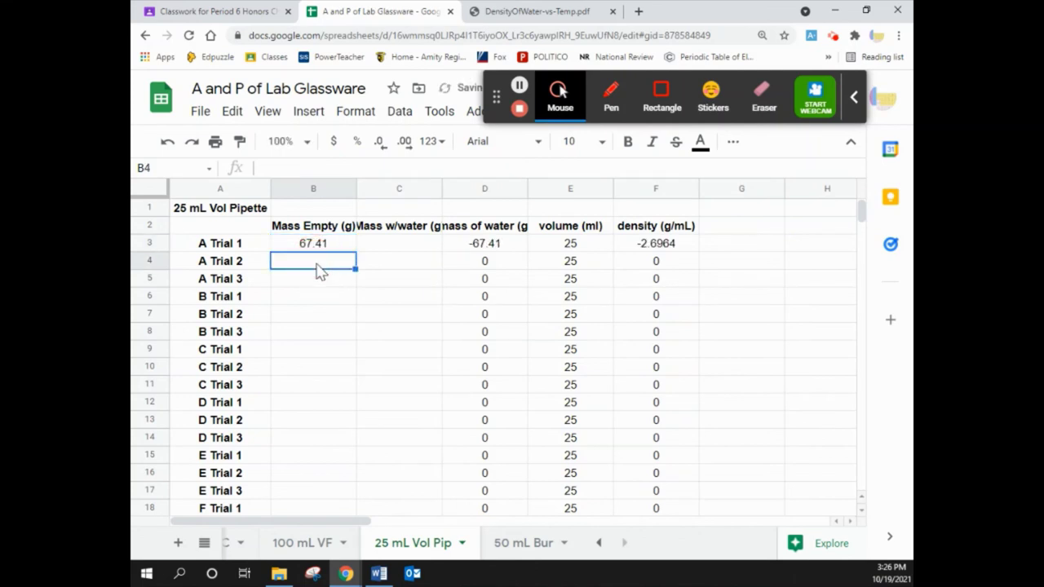
type("116.")
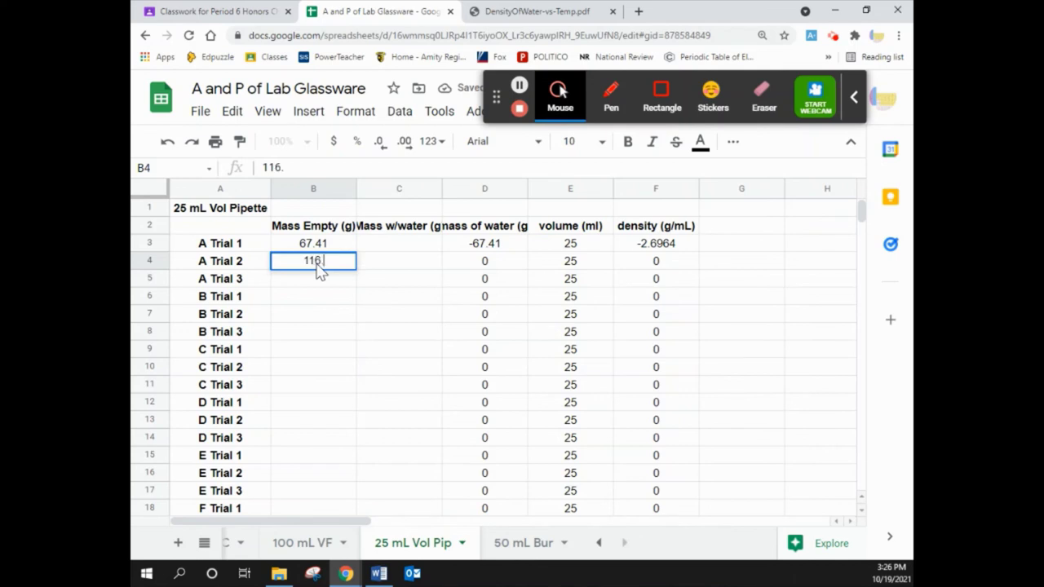
type("42")
Enter 116.42 g as A Trial 1's mass with water in the 25 mL pipette table.
left_click(382, 246)
type("11")
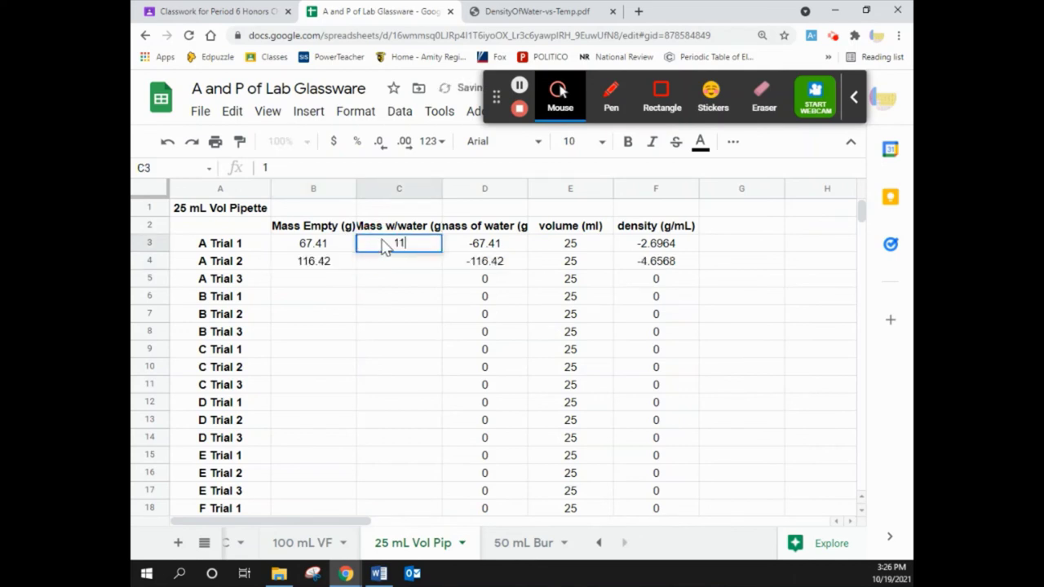
type("6.42")
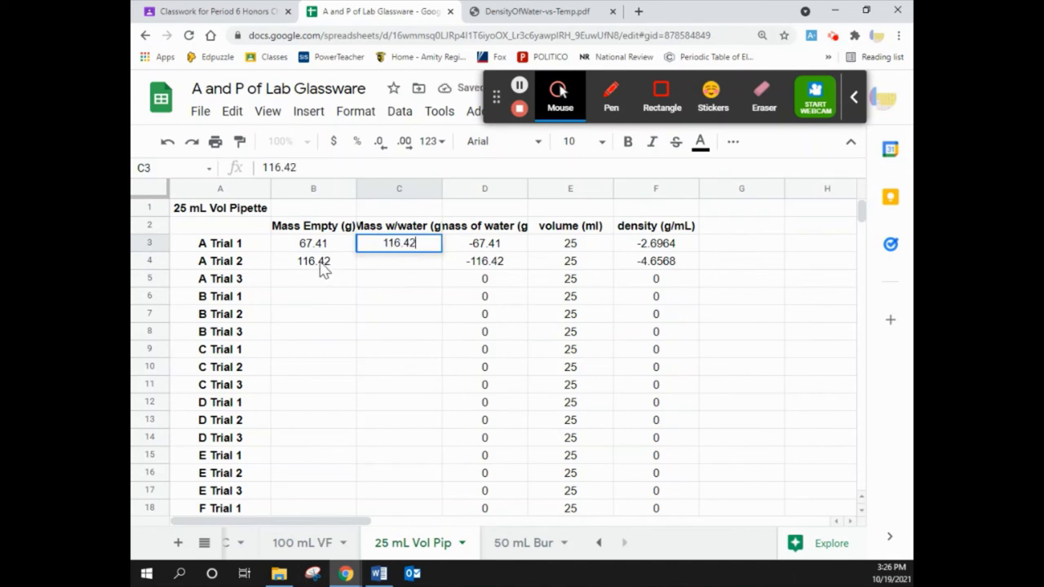
left_click(373, 247)
key("Return")
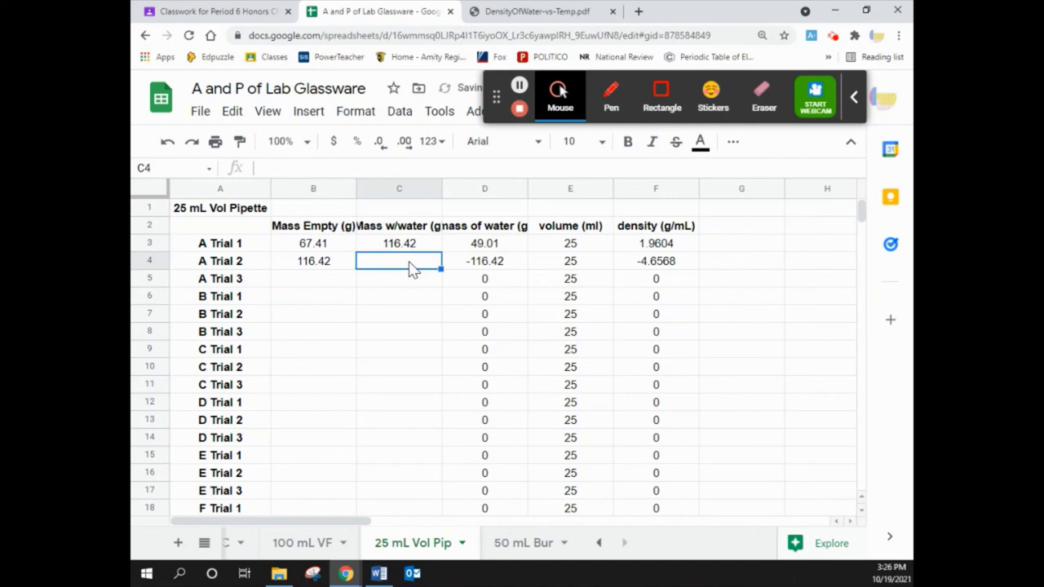
Enter 166.25 g as A Trial 2's mass with water and select A Trial 3's empty-mass cell.
left_click(322, 269)
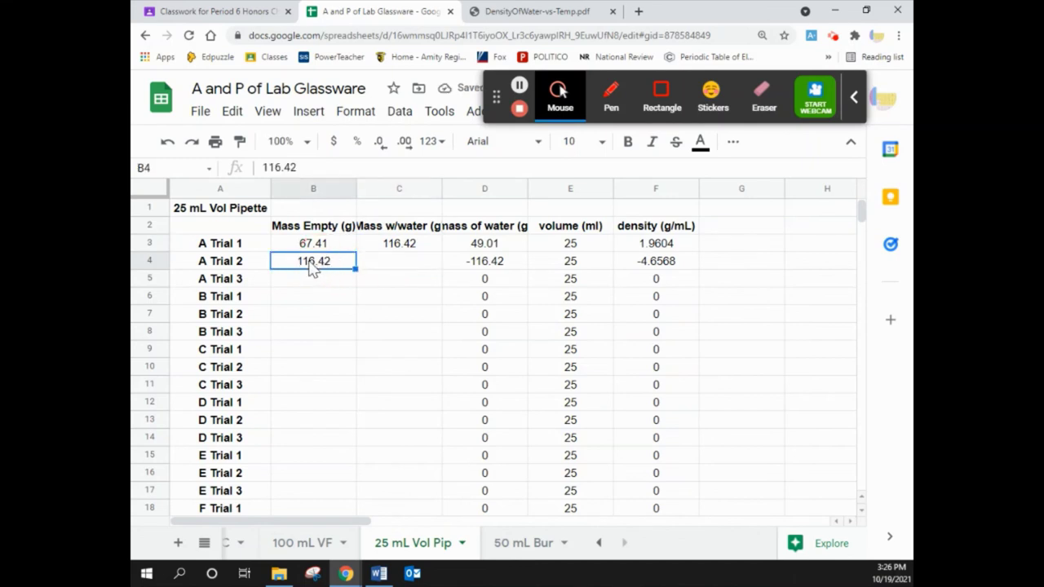
left_click(404, 271)
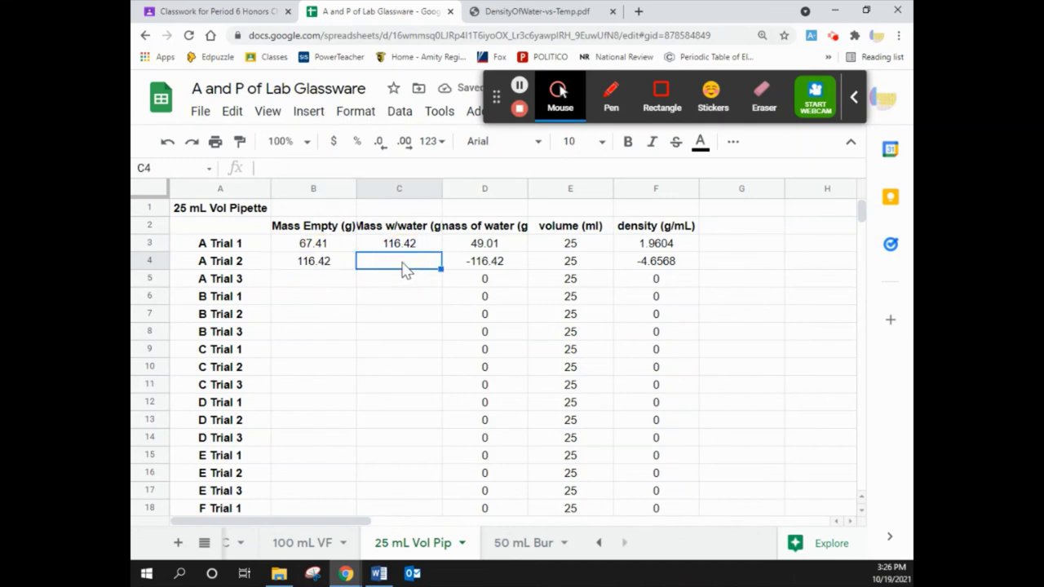
type("166")
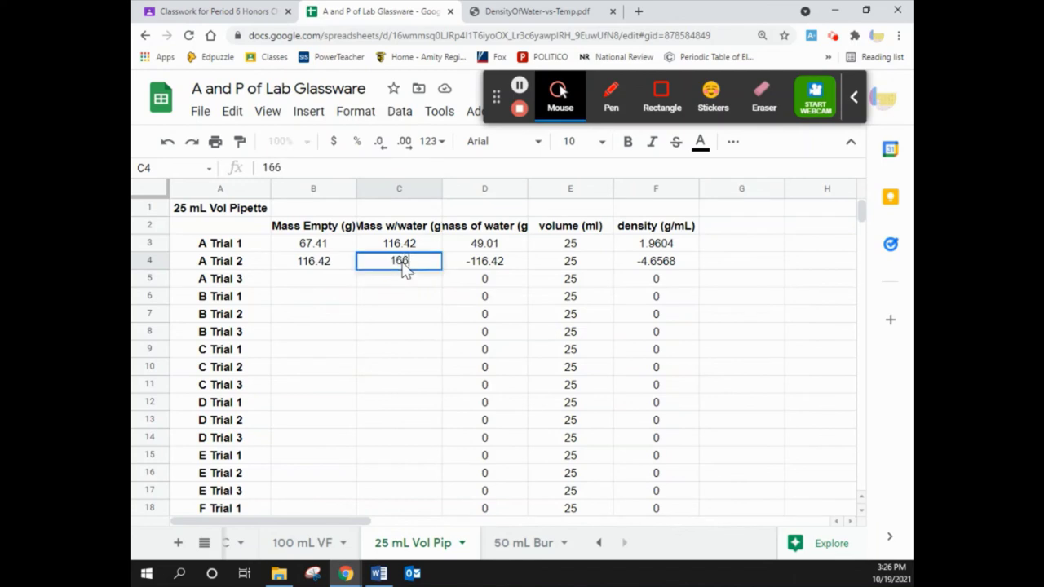
type(".25")
left_click(337, 283)
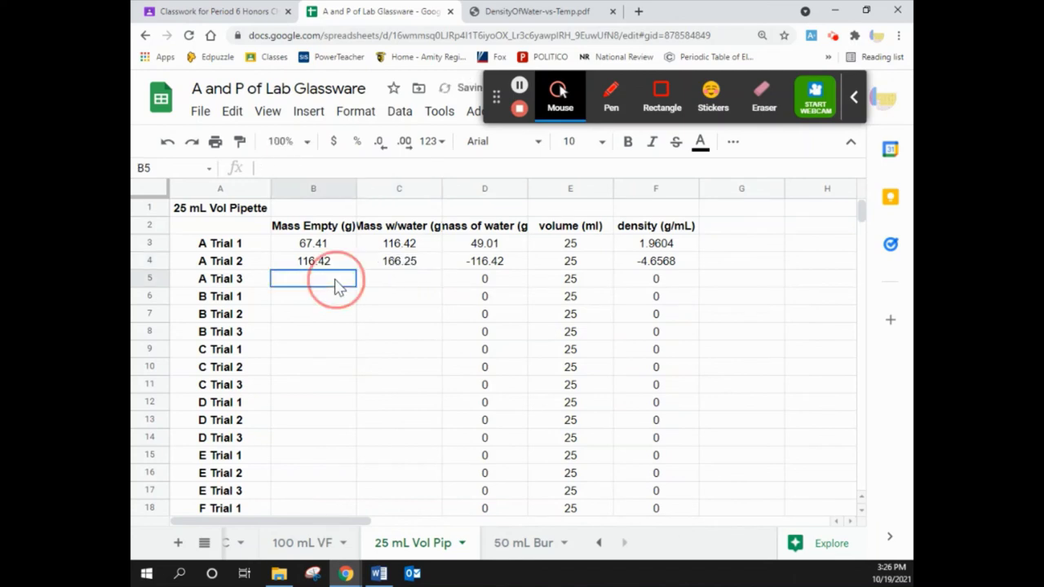
left_click(406, 269)
left_click(306, 287)
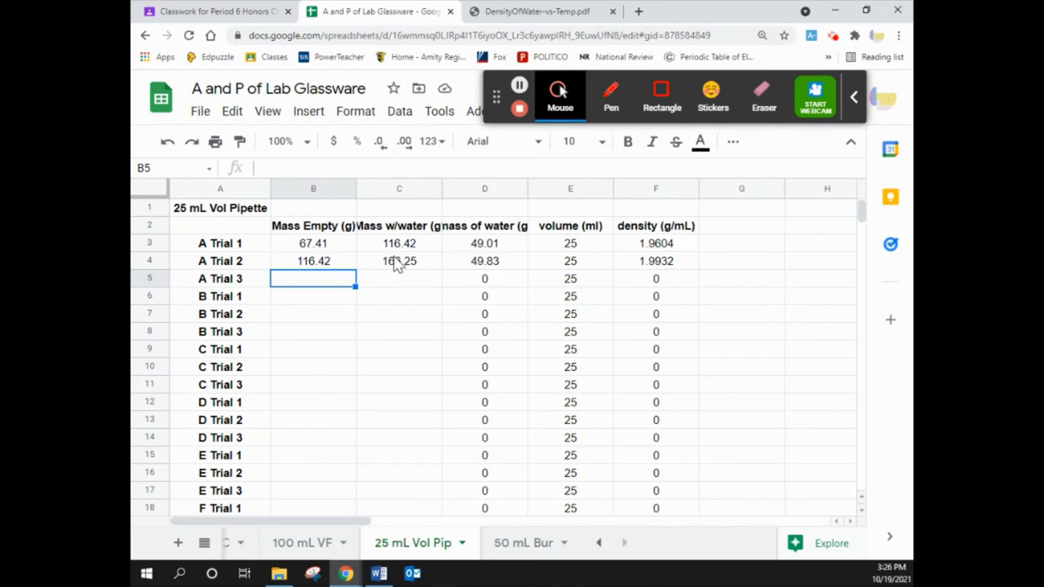
Clear the empty masses and masses with water of A Trials 1 and 2 on the 25 mL Vol Pip sheet.
left_click(509, 546)
left_click(412, 542)
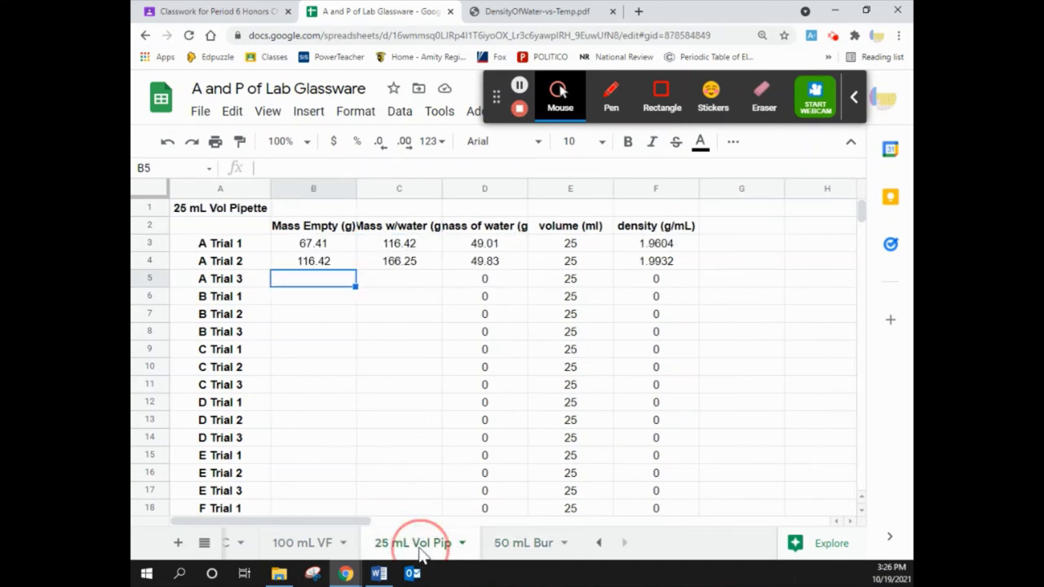
left_click(331, 249)
key("Delete")
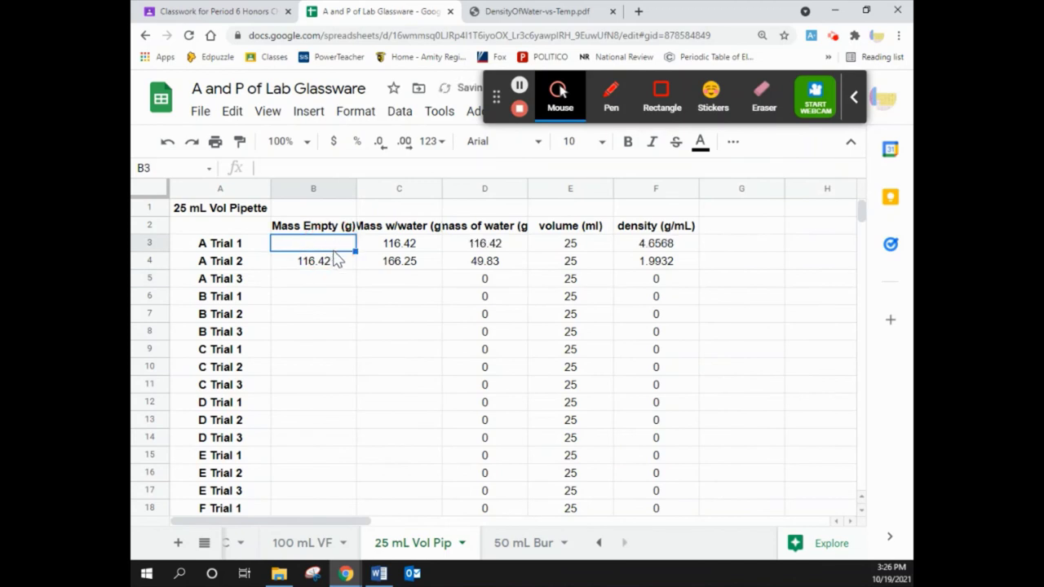
left_click(333, 258)
key("Delete")
left_click(388, 248)
key("Delete")
left_click(389, 261)
key("Delete")
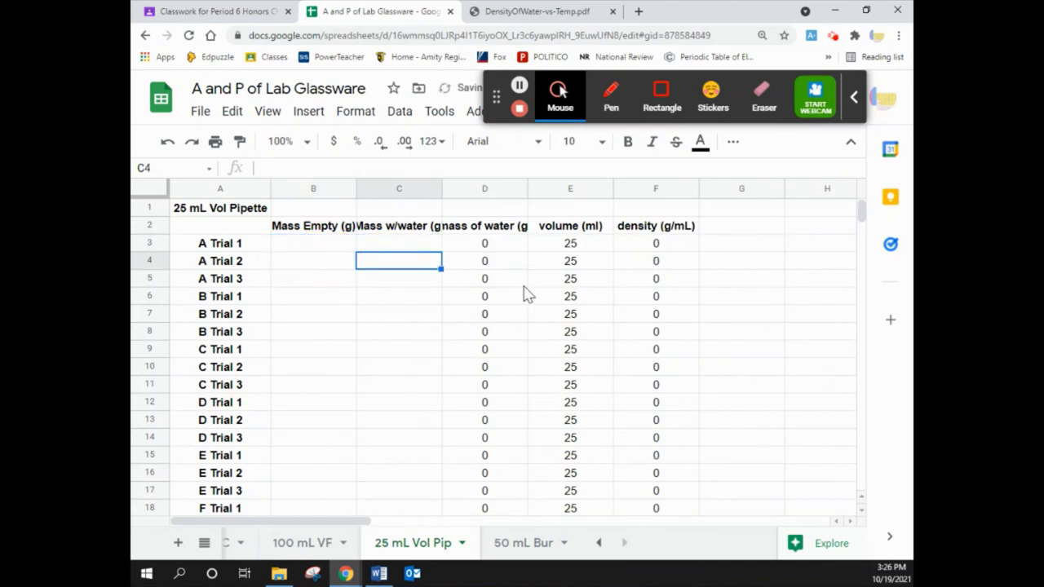
Check the pipette table's density mean and standard deviation, and return to the water temperature table on the 150 mL beaker sheet.
scroll(527, 293, "down", 8)
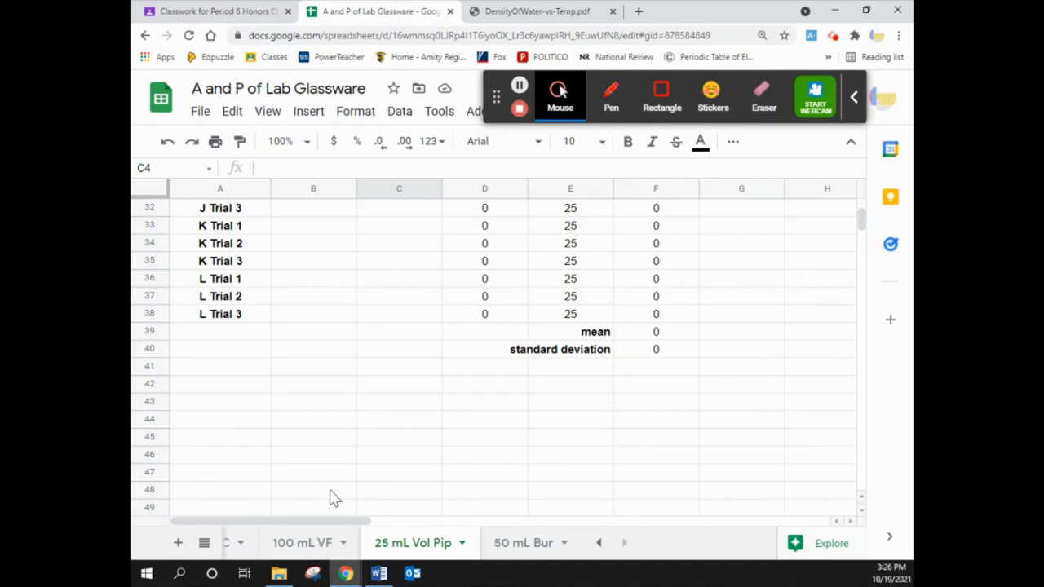
left_click(599, 542)
left_click(269, 544)
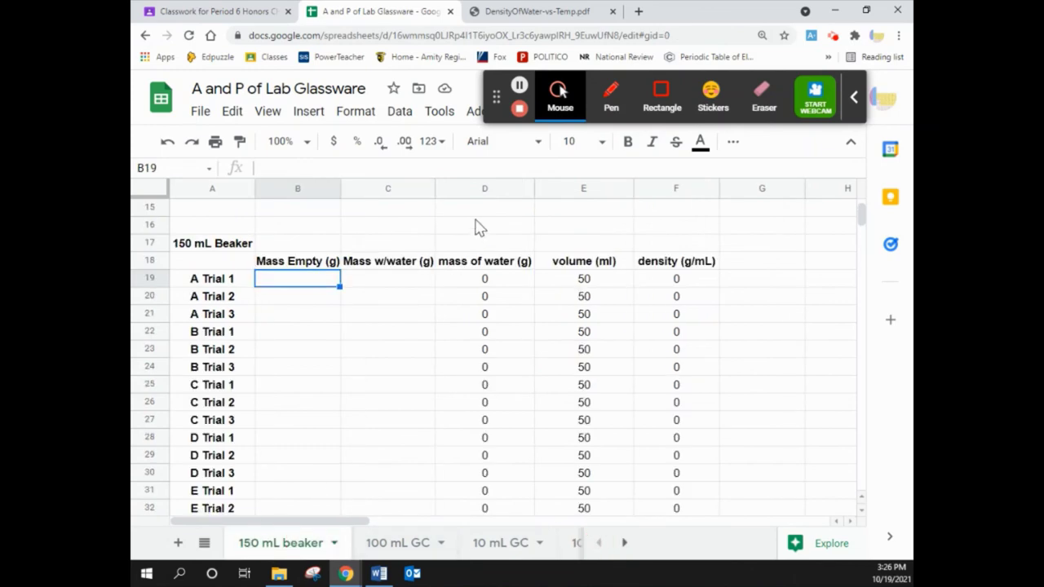
scroll(481, 253, "up", 3)
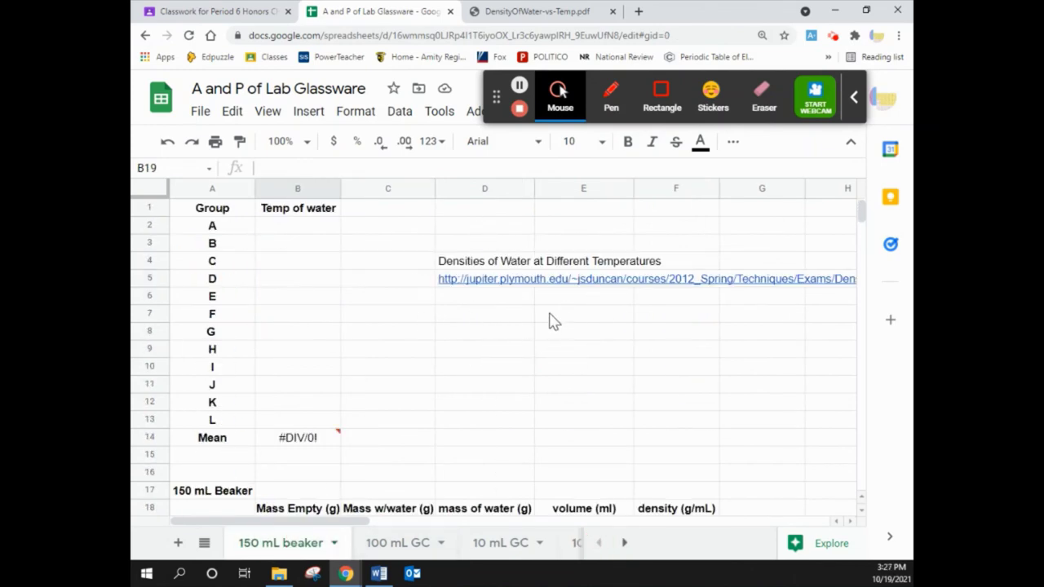